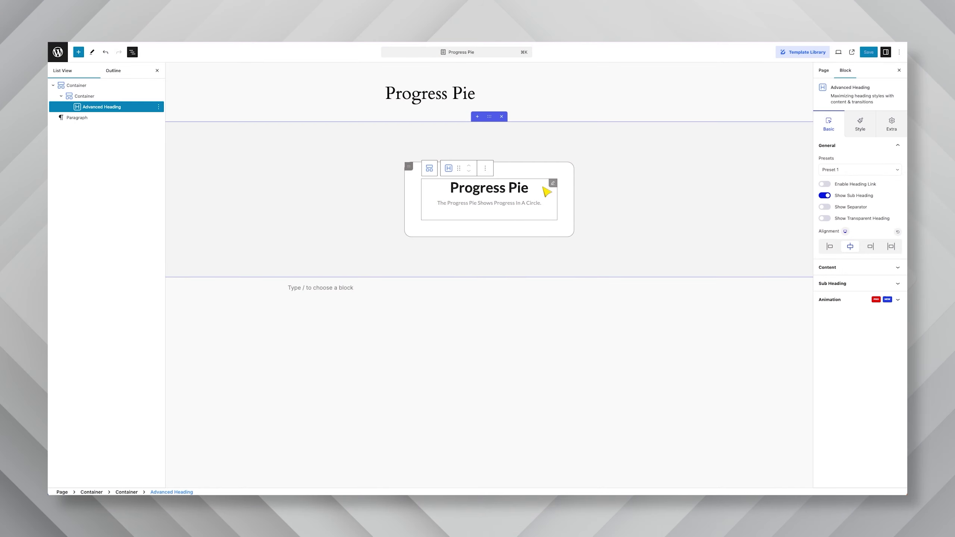
Insert a Progress Pie block right after the heading using the /progress pie command
left_click(485, 168)
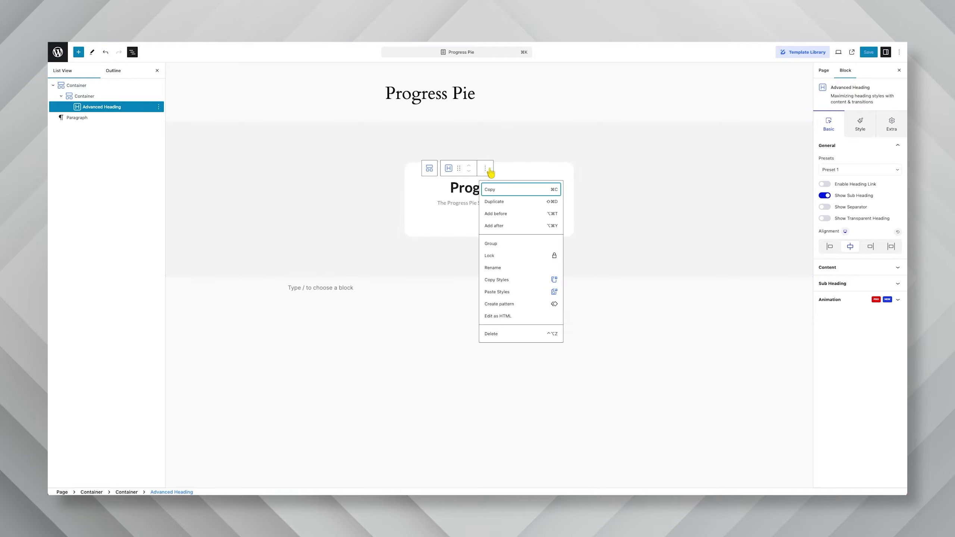
left_click(495, 225)
type("/")
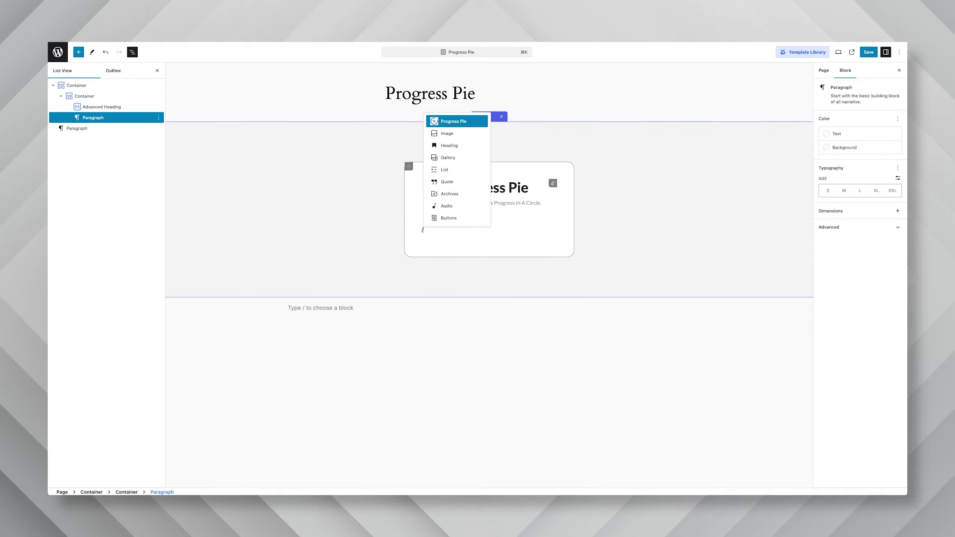
type("progress pie")
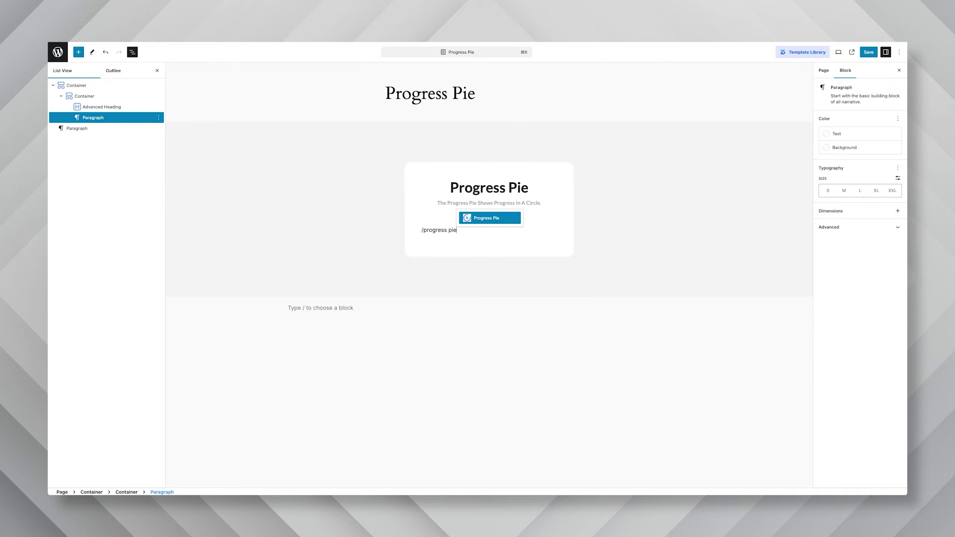
key("Return")
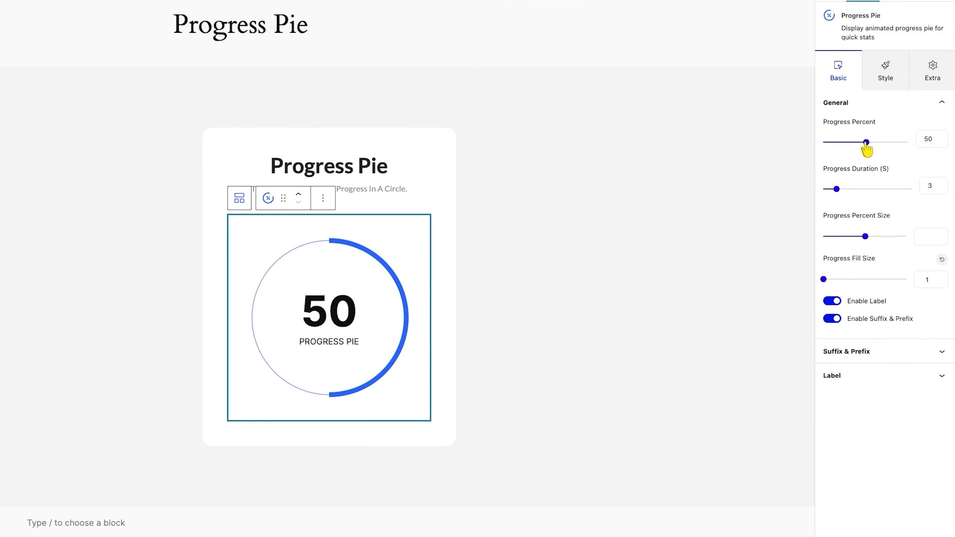
Set Progress Percent to 85, Duration to 5, Percent Size to 25 and Fill Size to 10
left_click_drag(865, 143, 895, 143)
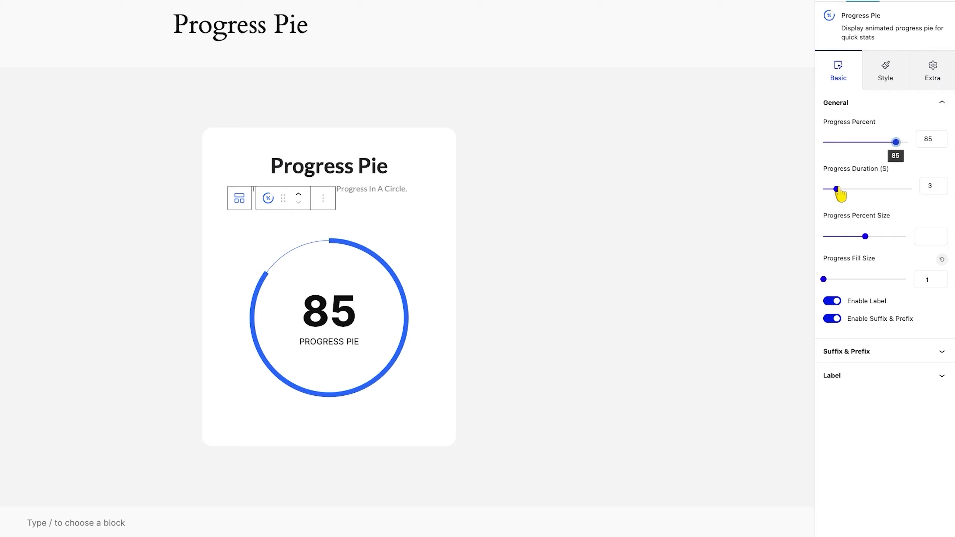
left_click_drag(840, 194, 852, 193)
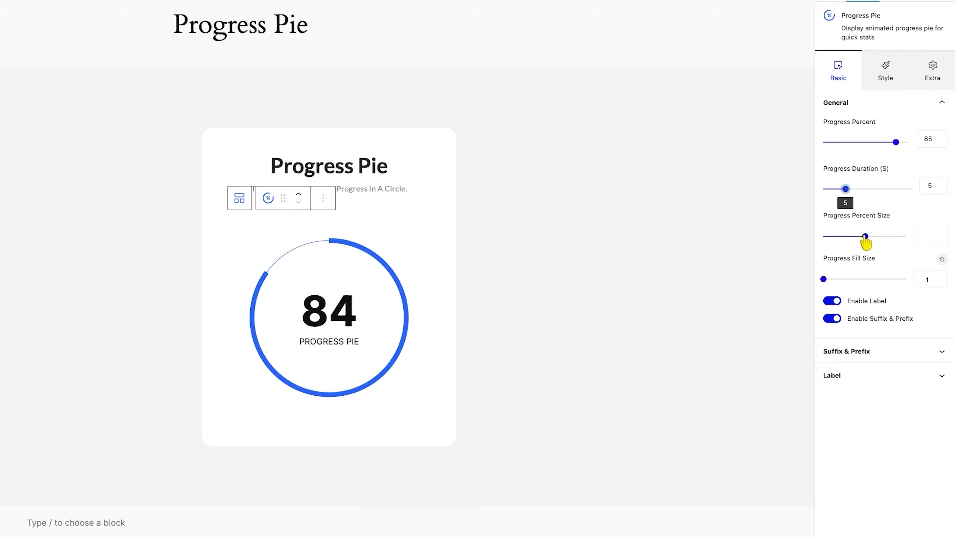
left_click_drag(865, 241, 851, 235)
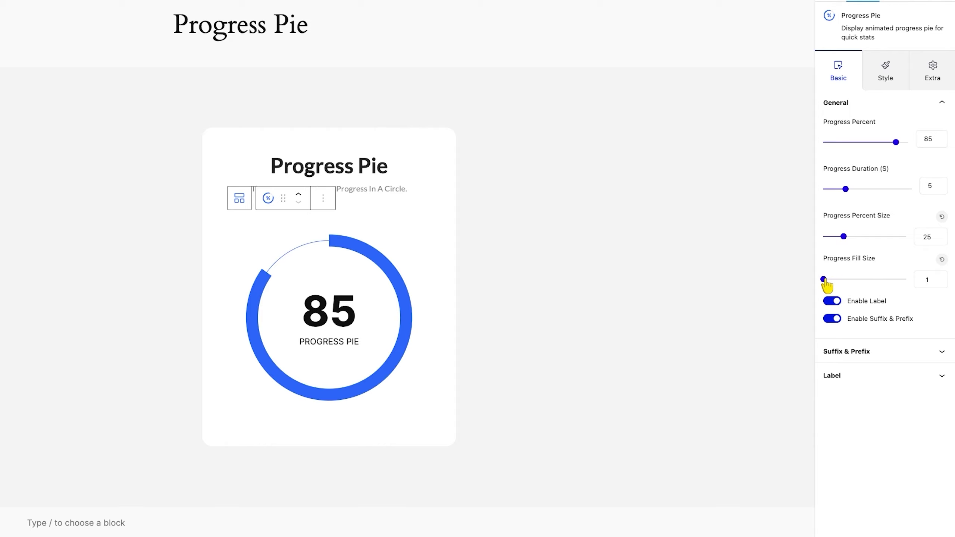
left_click_drag(825, 281, 839, 281)
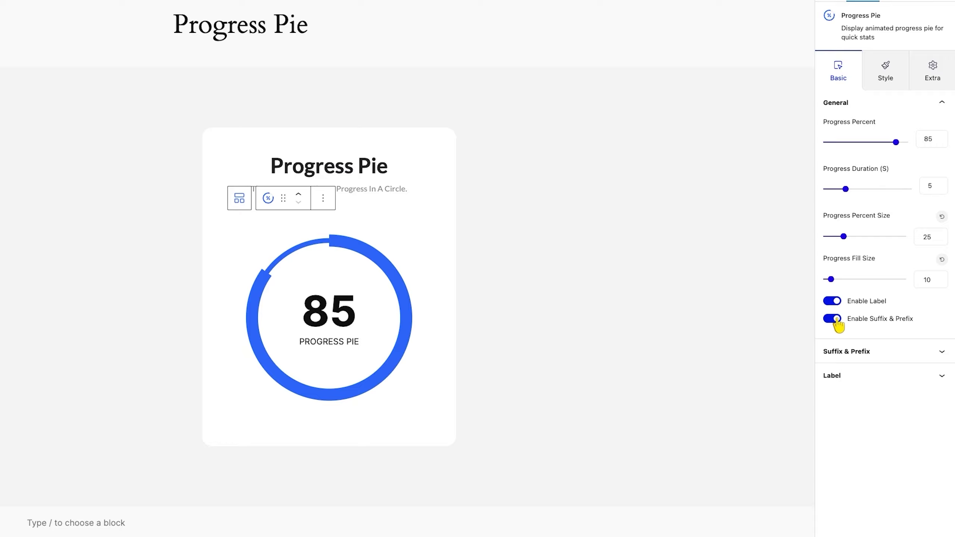
Set the suffix to M and the prefix to + so the number reads +85M
left_click(838, 356)
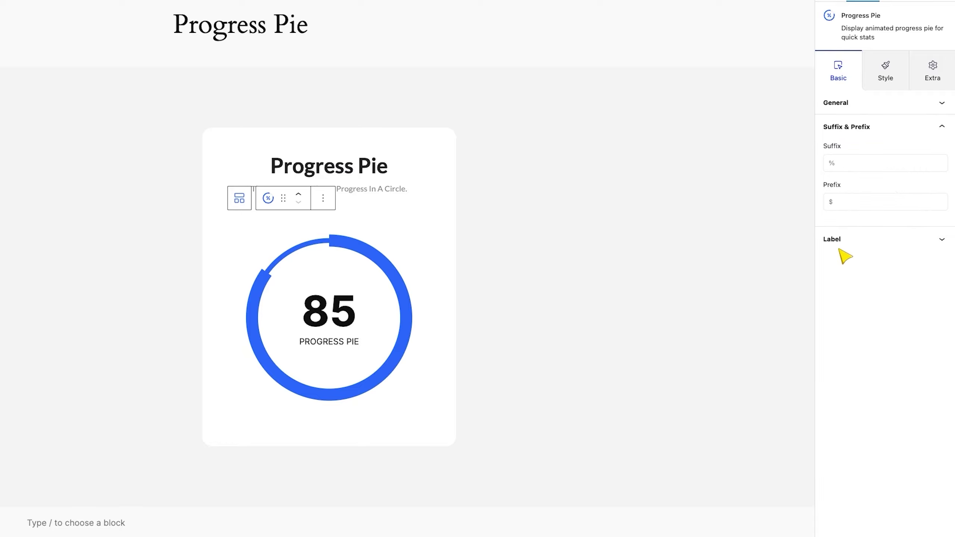
left_click(855, 165)
type("M")
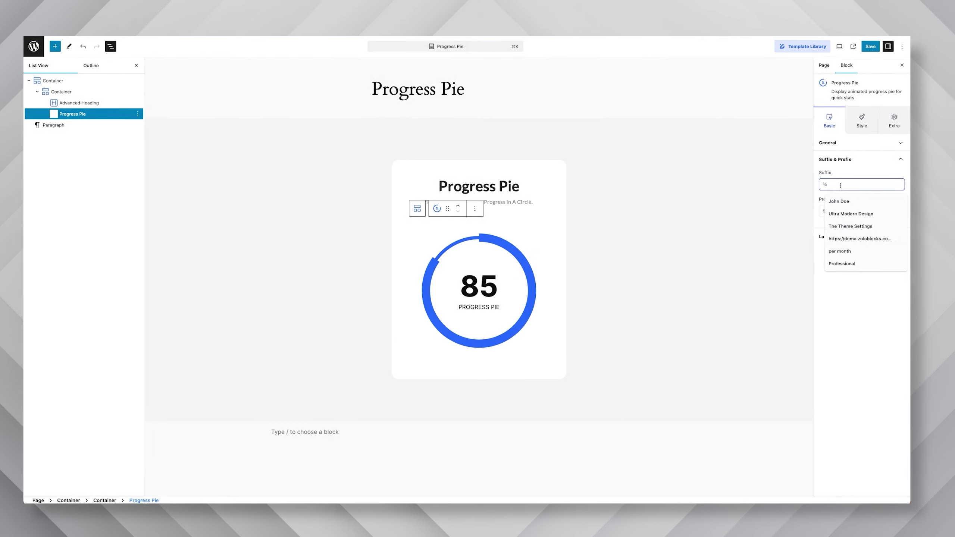
left_click(846, 211)
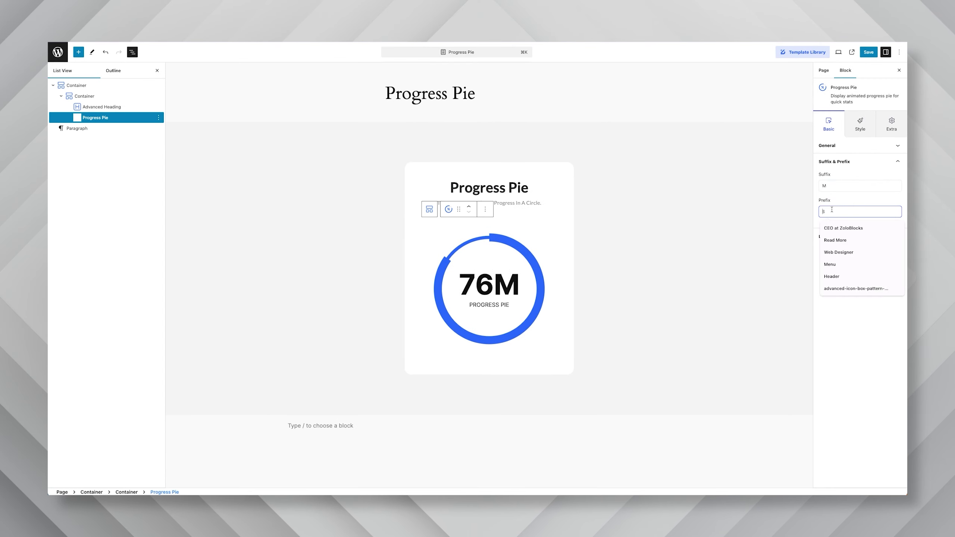
type("+")
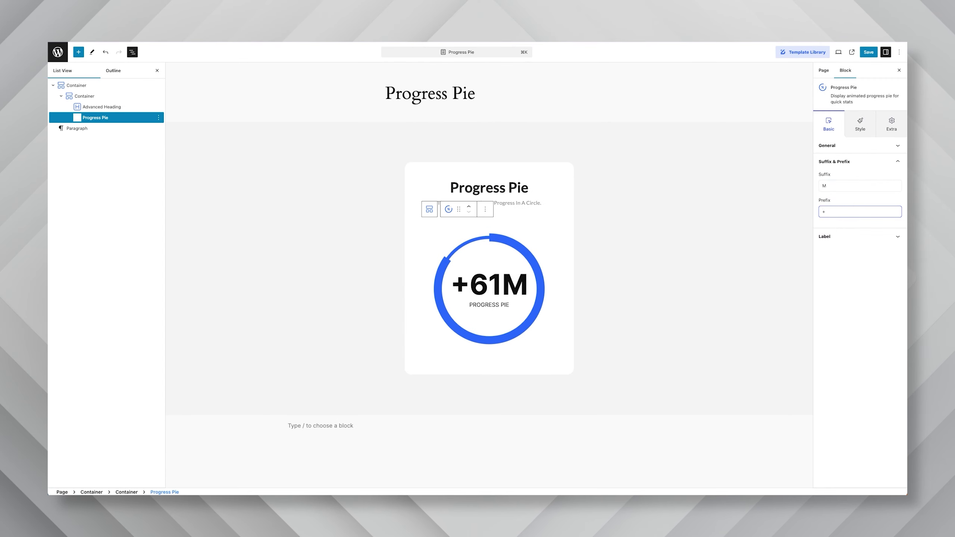
Replace the label text with Active Users
left_click(830, 237)
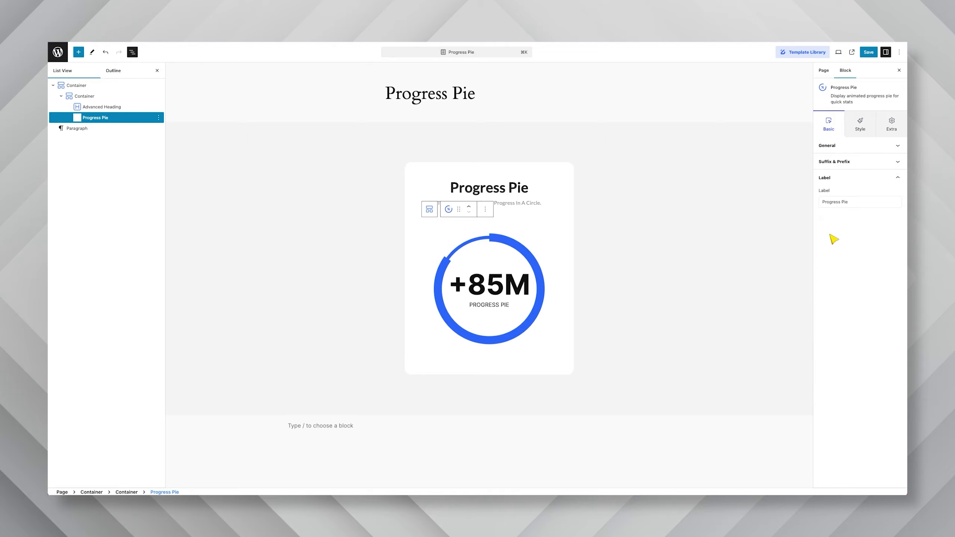
triple_click(846, 203)
type("Active Users")
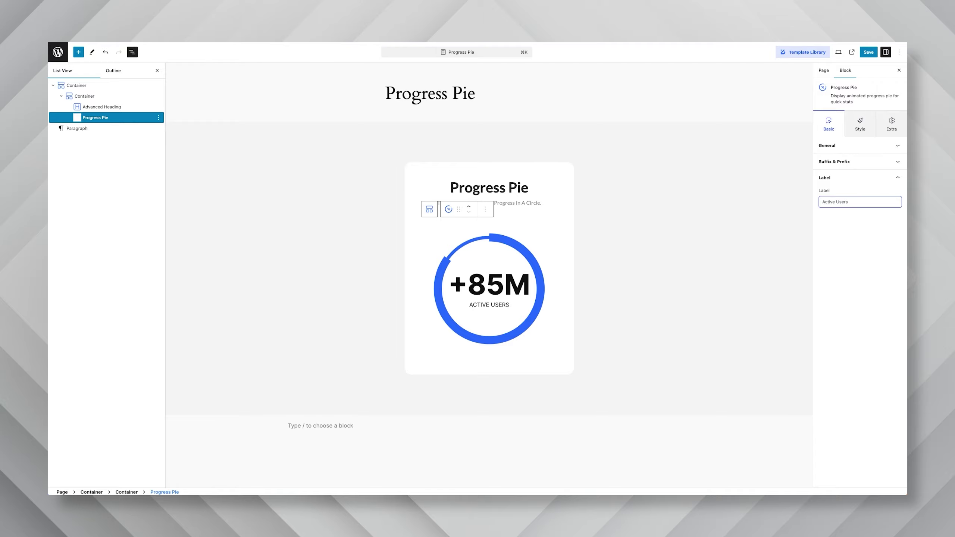
left_click(827, 163)
left_click(837, 148)
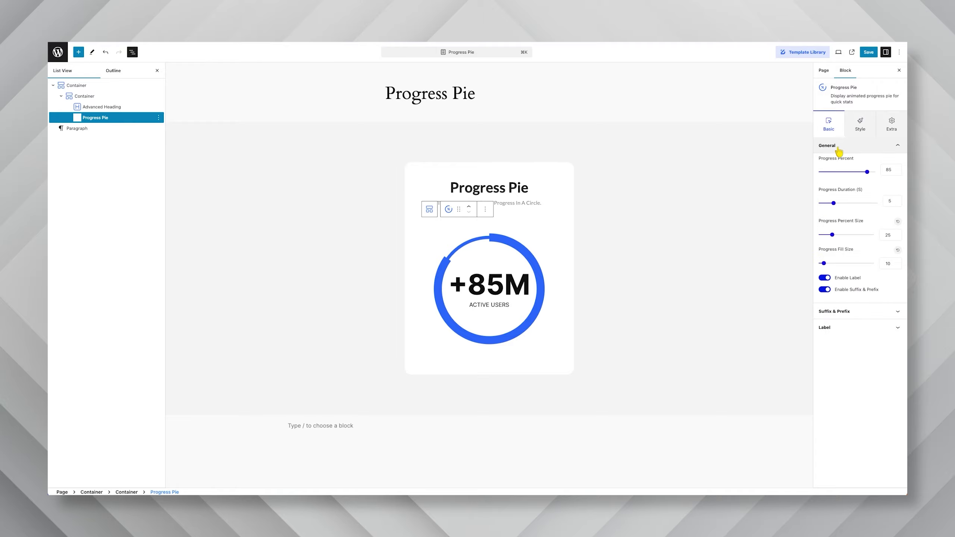
left_click(824, 278)
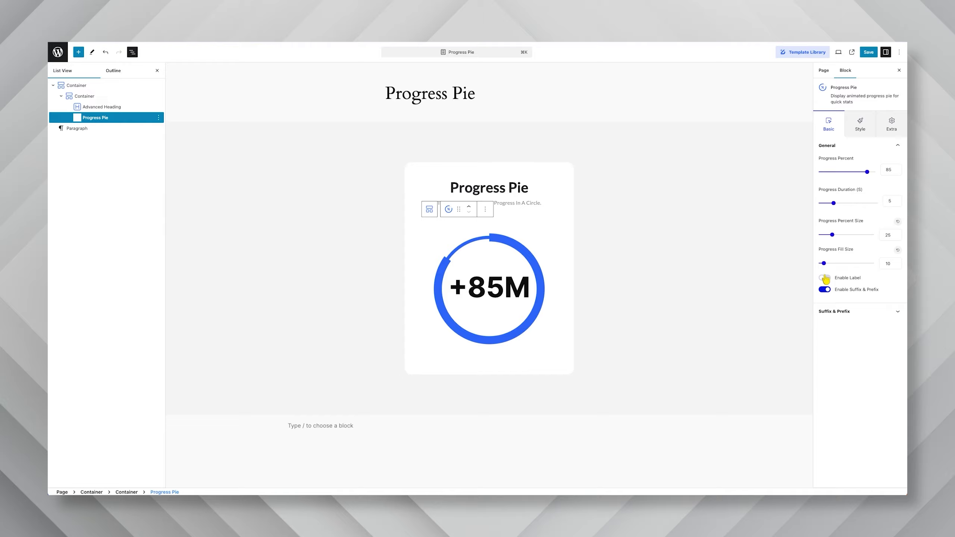
left_click(825, 278)
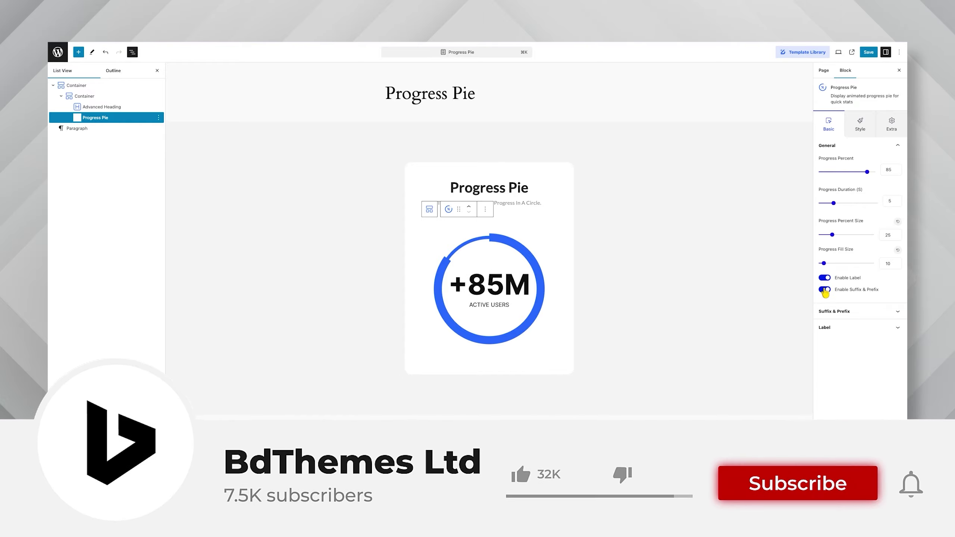
left_click(824, 289)
left_click(825, 289)
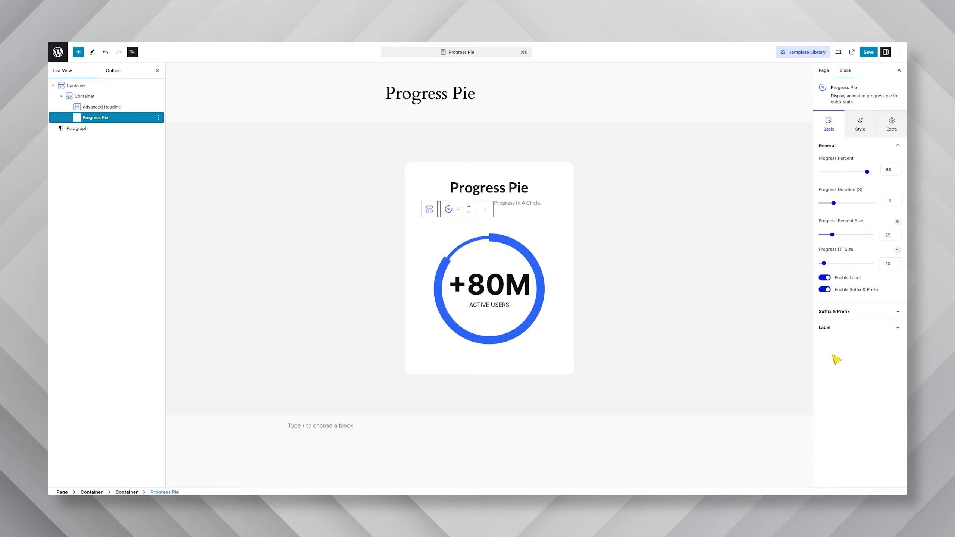
On the Style tab, enlarge the Progress Size to 500 px
left_click(861, 127)
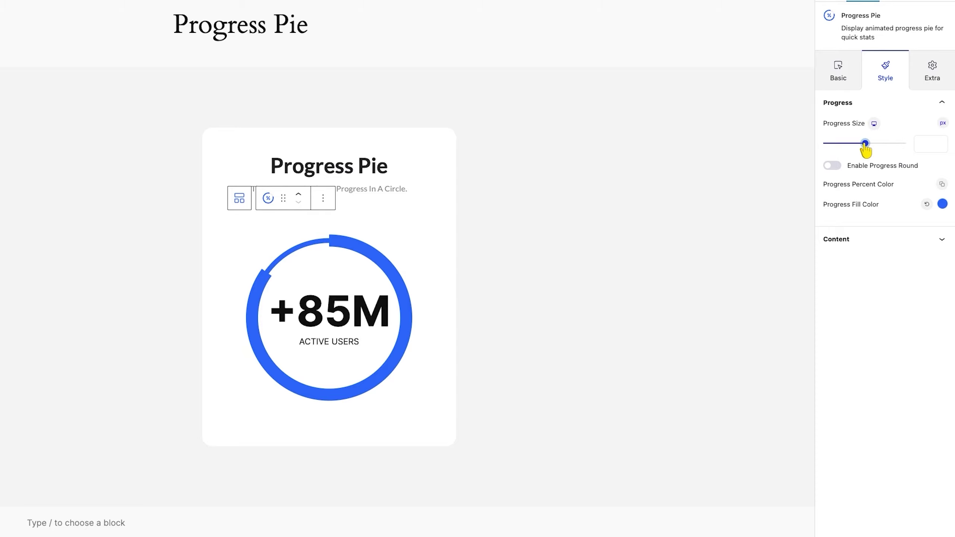
left_click_drag(865, 144, 906, 144)
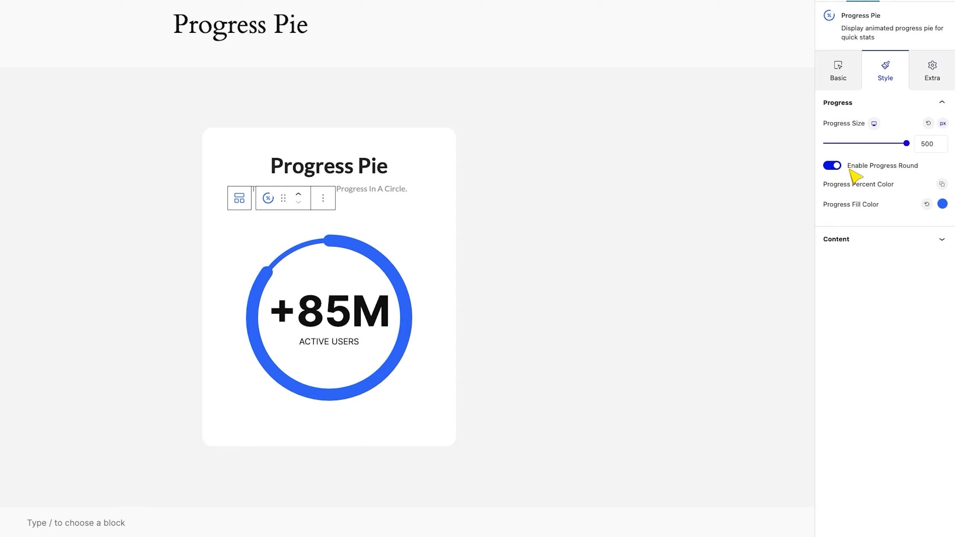
Set the first colour stop of the ring's percent gradient to blue
left_click(942, 184)
left_click(935, 211)
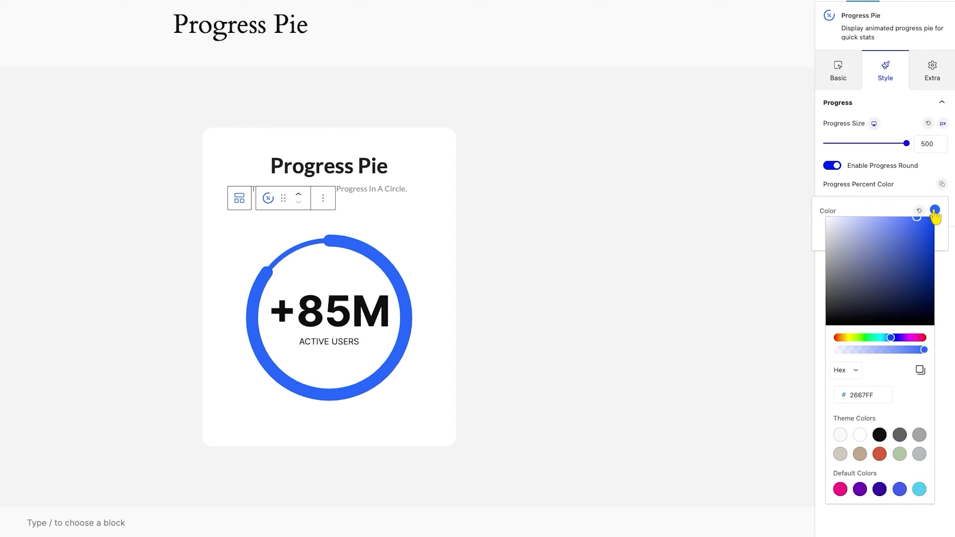
left_click(840, 489)
left_click(860, 489)
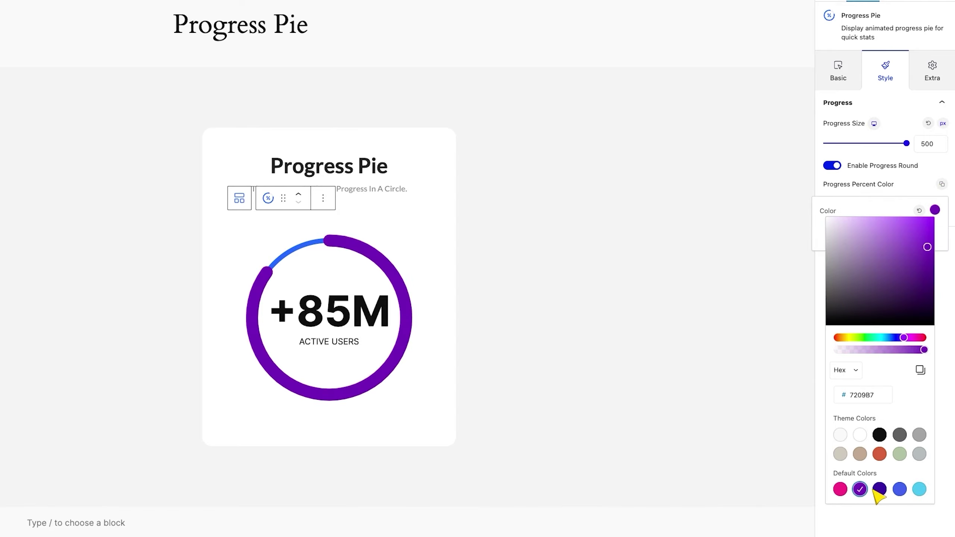
left_click(879, 489)
left_click(899, 489)
left_click(887, 216)
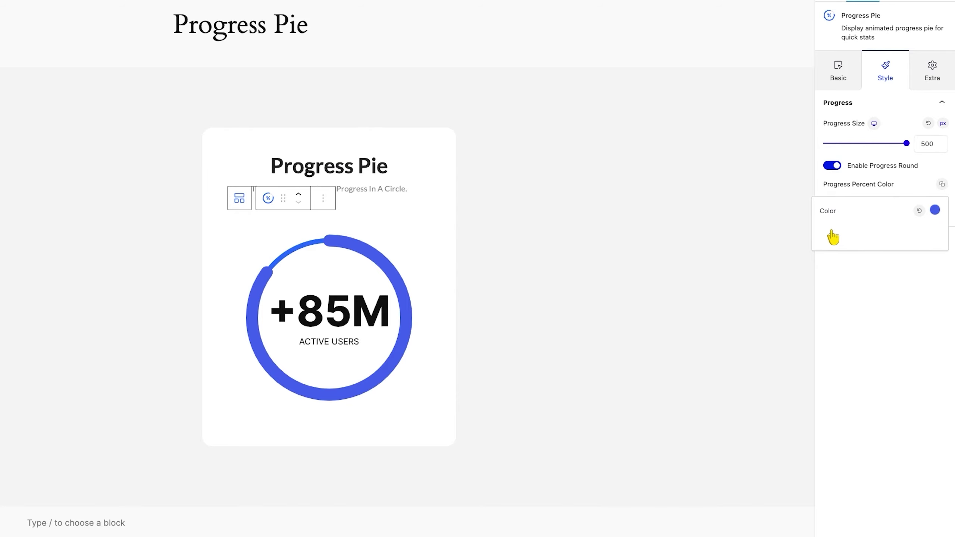
Add a pink second stop and an orange third stop to the ring gradient
left_click(833, 237)
left_click(935, 266)
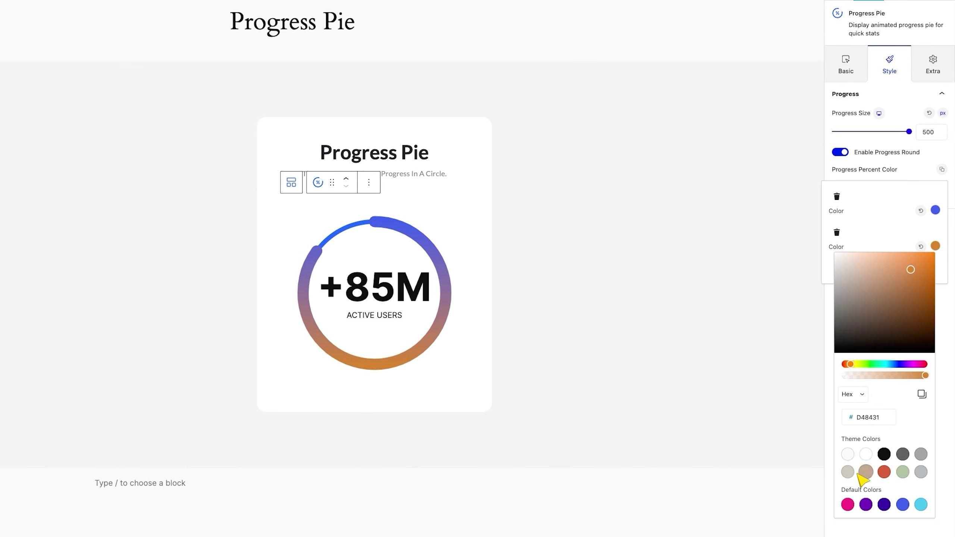
left_click(847, 505)
left_click(879, 249)
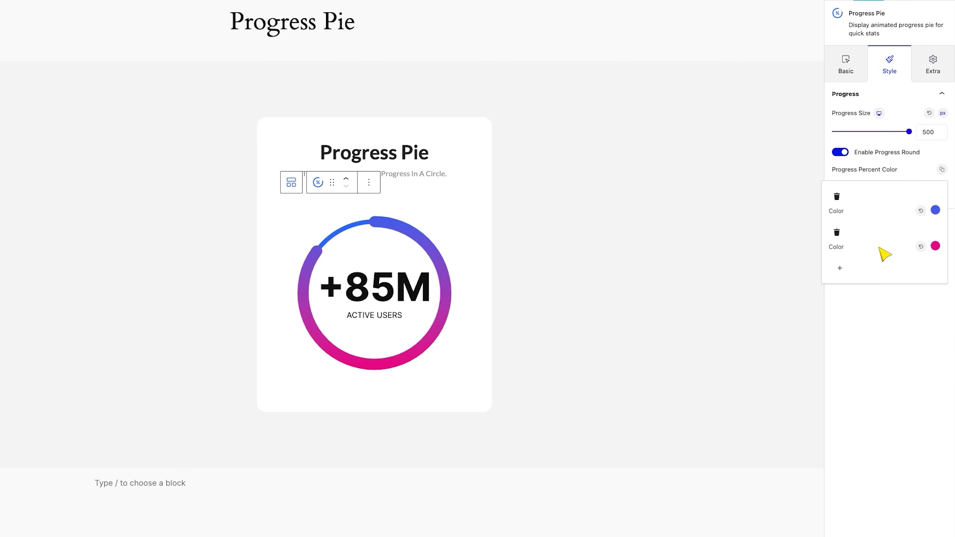
left_click(838, 268)
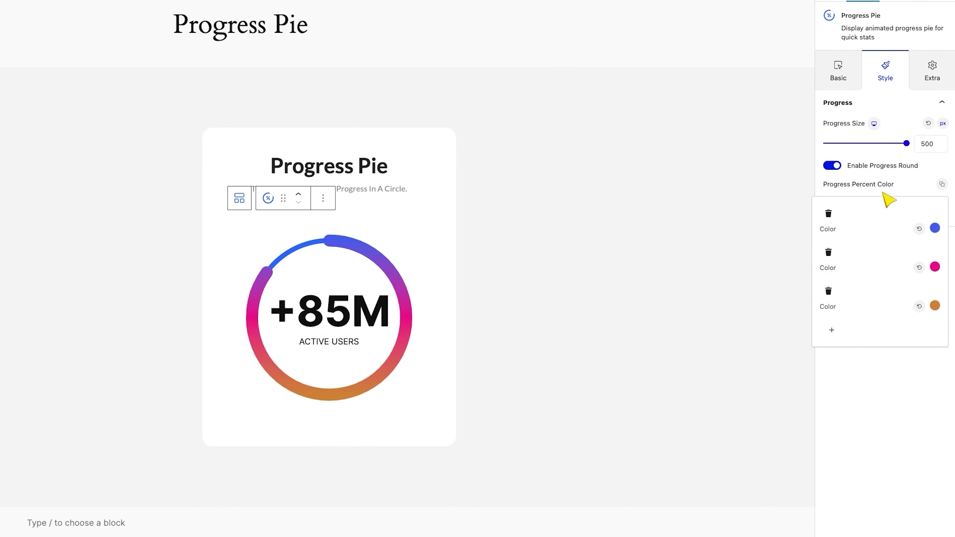
Change the Progress Fill Color track to pale lavender, #EAEFFF
left_click(885, 193)
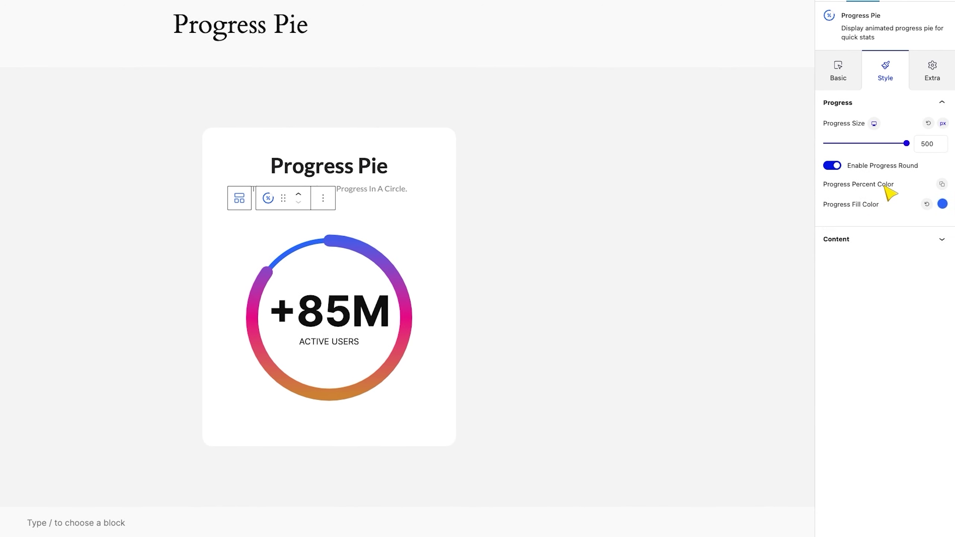
left_click(943, 205)
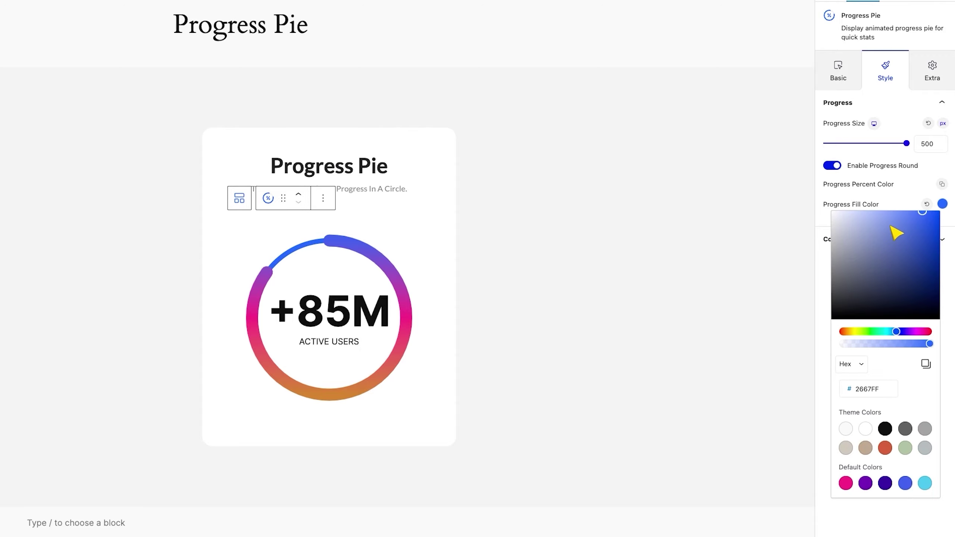
left_click(868, 217)
left_click_drag(867, 217, 863, 205)
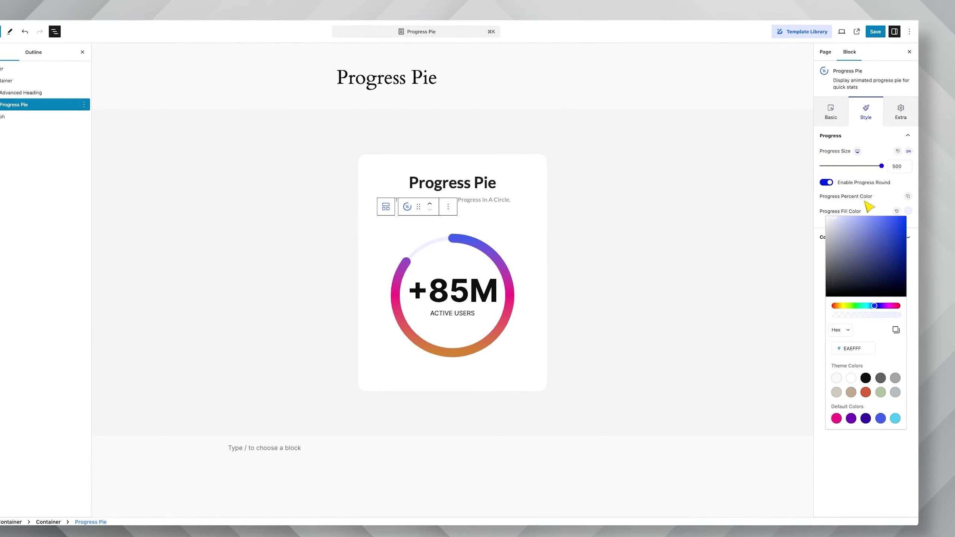
left_click(891, 205)
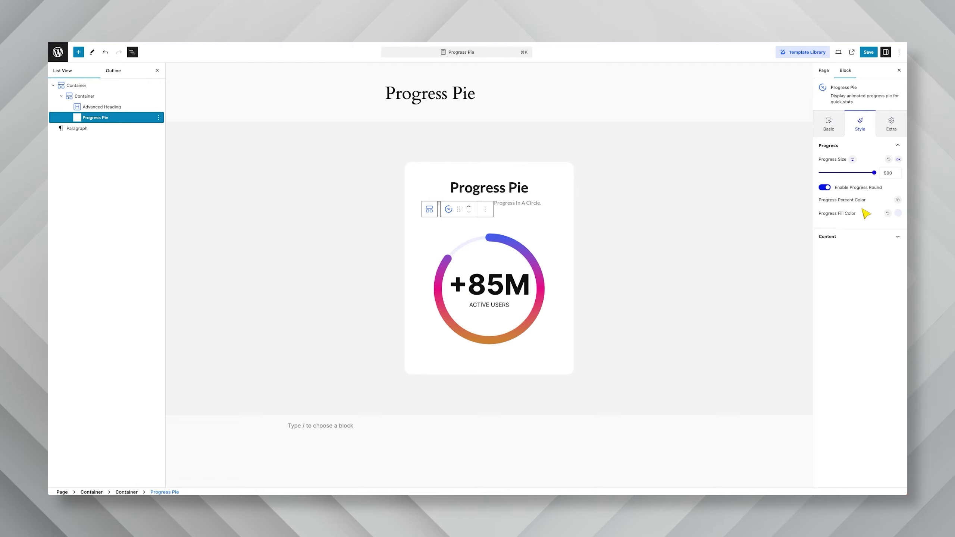
left_click(864, 239)
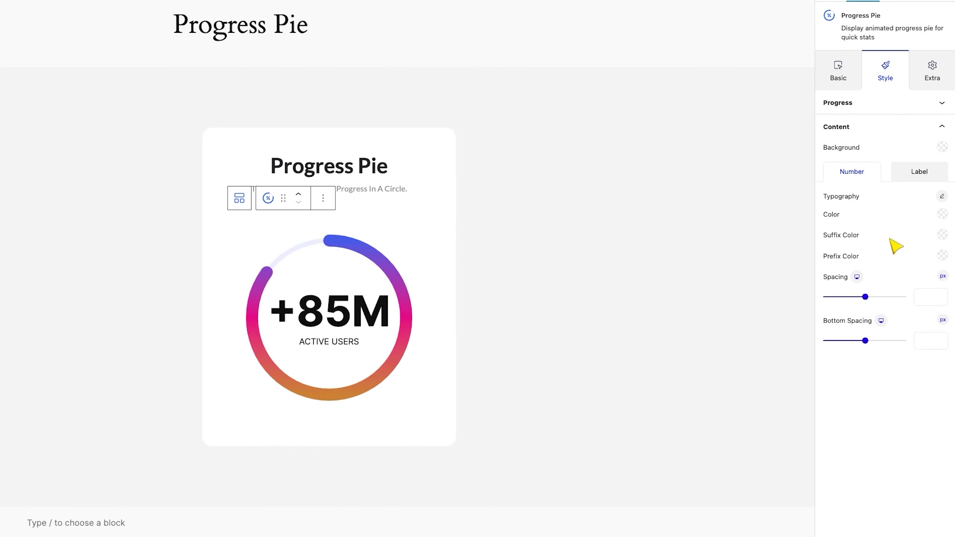
Set the Content background behind the number to white, #FFFFFF
left_click(942, 147)
left_click(854, 159)
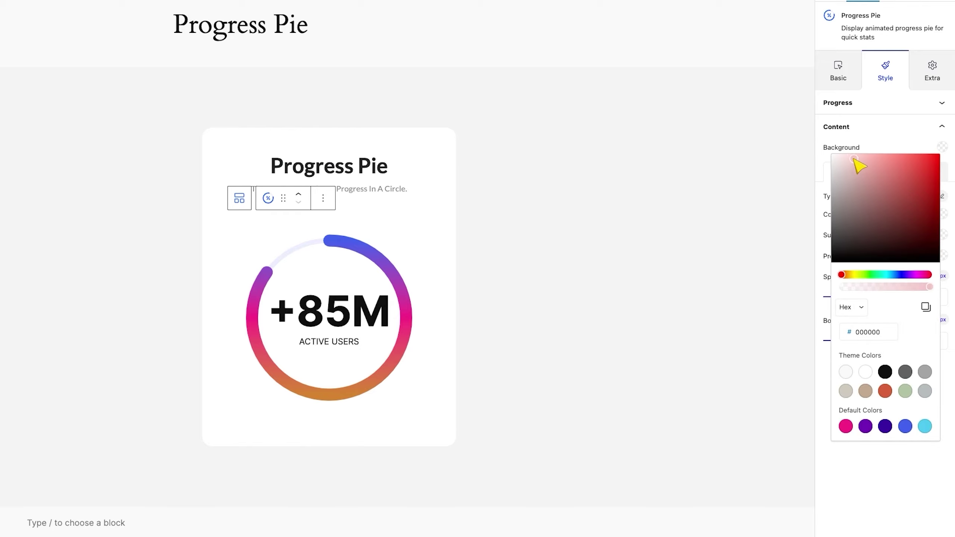
left_click_drag(853, 159, 812, 145)
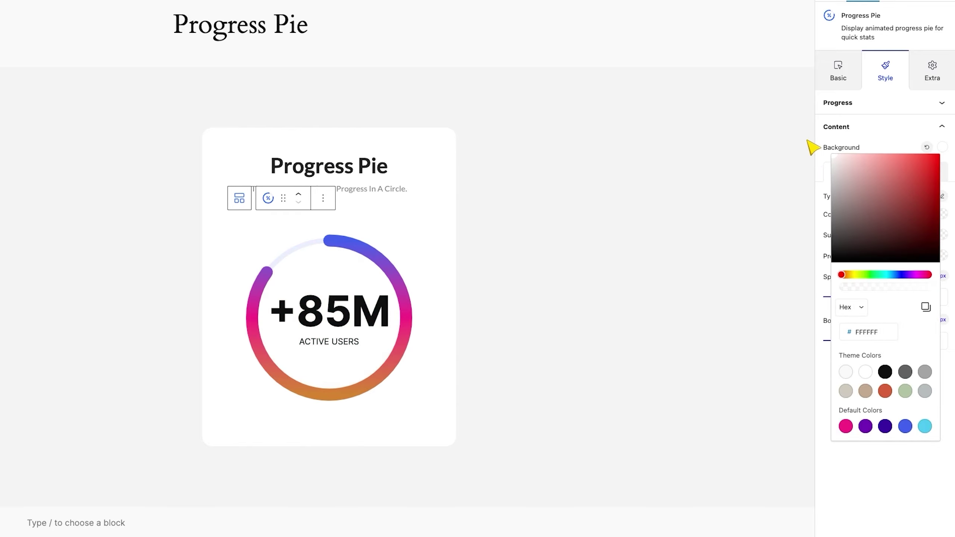
left_click(867, 147)
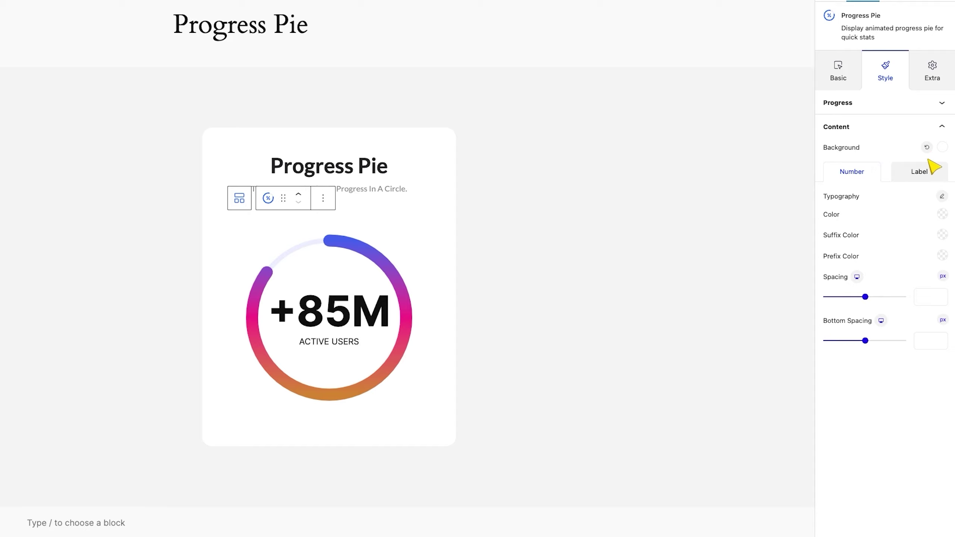
Give the number's typography the Lato font at 48 px
left_click(941, 196)
type("lato")
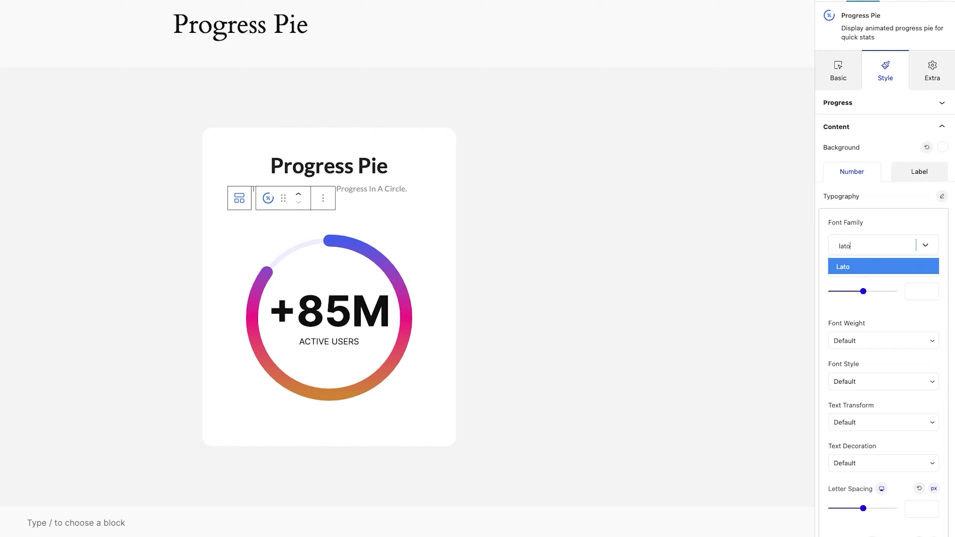
key("Return")
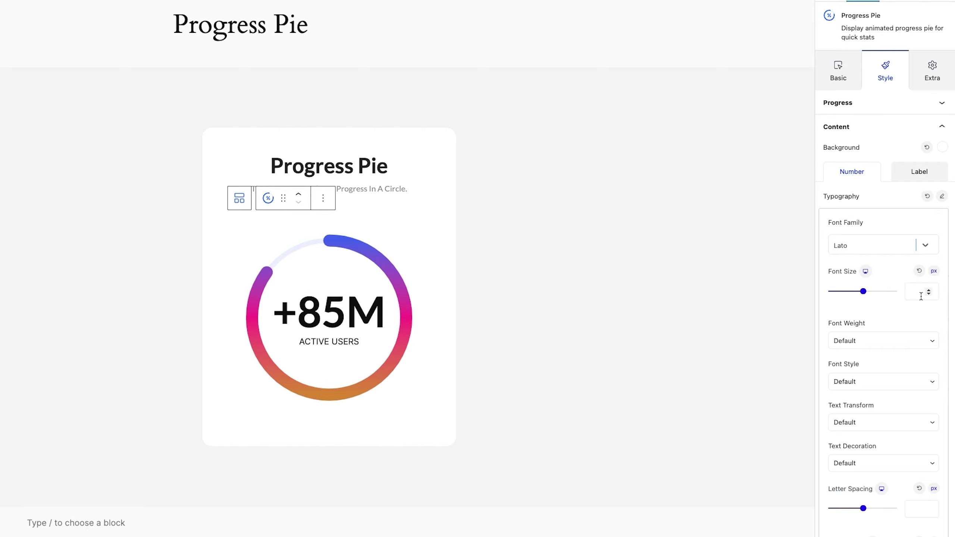
type("42")
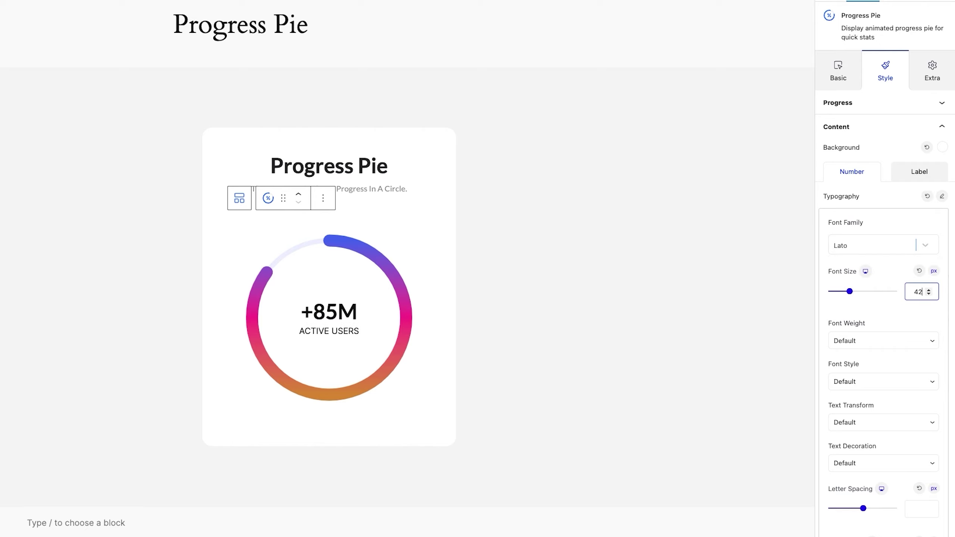
key("BackSpace")
type("8")
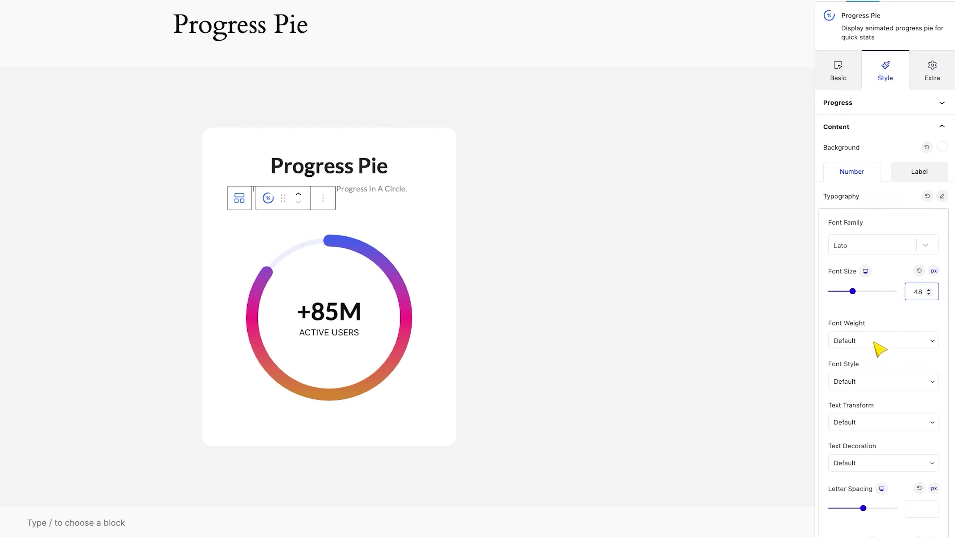
Colour the 85 number and the M suffix pink
left_click(887, 206)
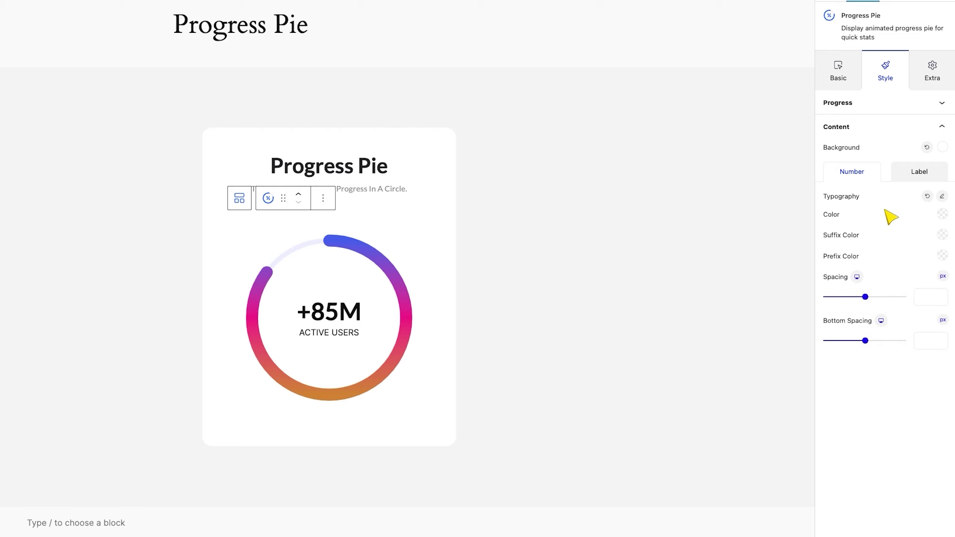
left_click(941, 215)
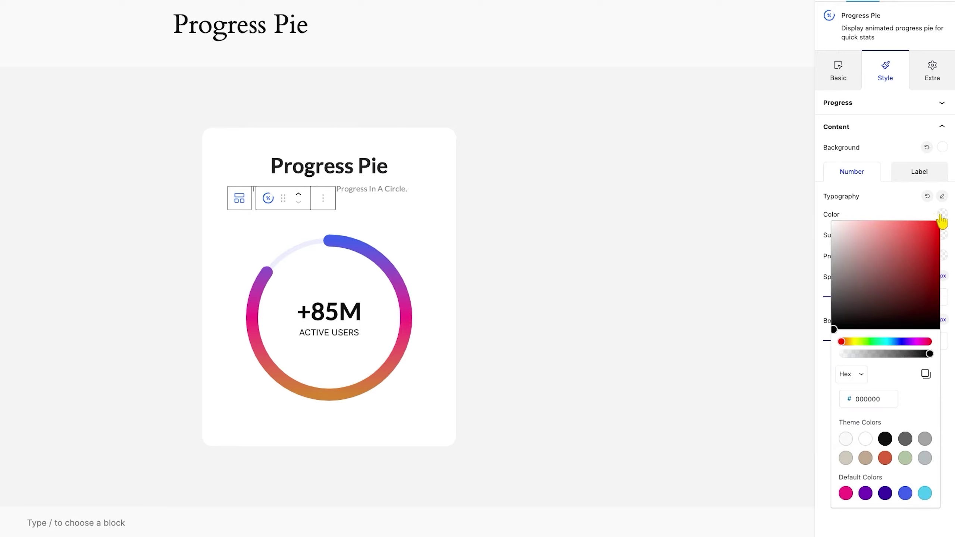
left_click(845, 493)
left_click(896, 217)
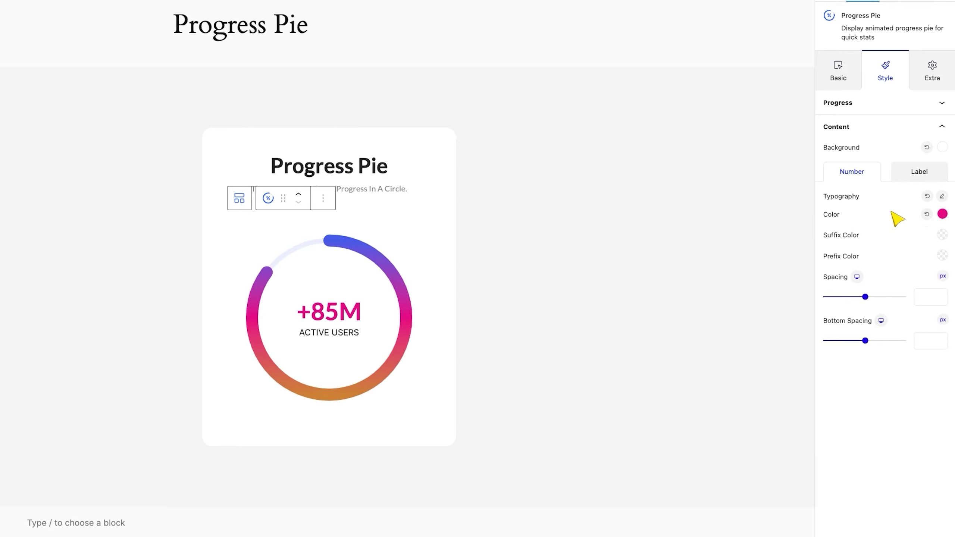
left_click(942, 235)
left_click_drag(891, 305, 829, 351)
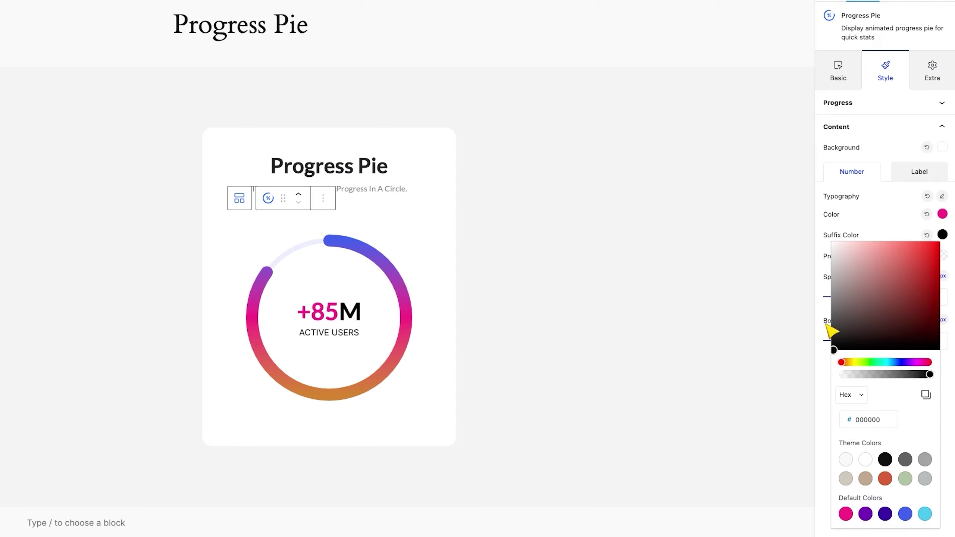
left_click(933, 269)
Make the + prefix blue, and set Spacing to 5 and Bottom Spacing to 16
left_click(942, 256)
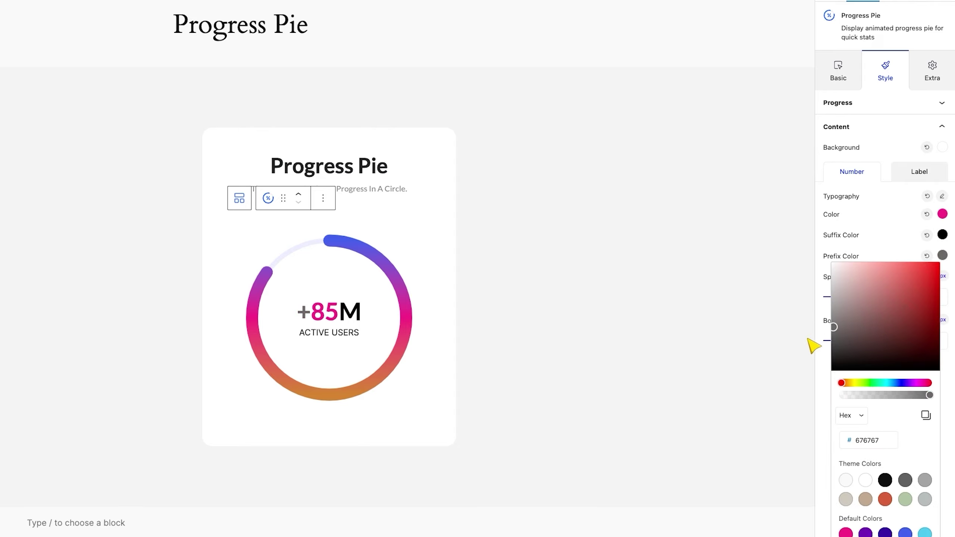
left_click(905, 533)
left_click(902, 232)
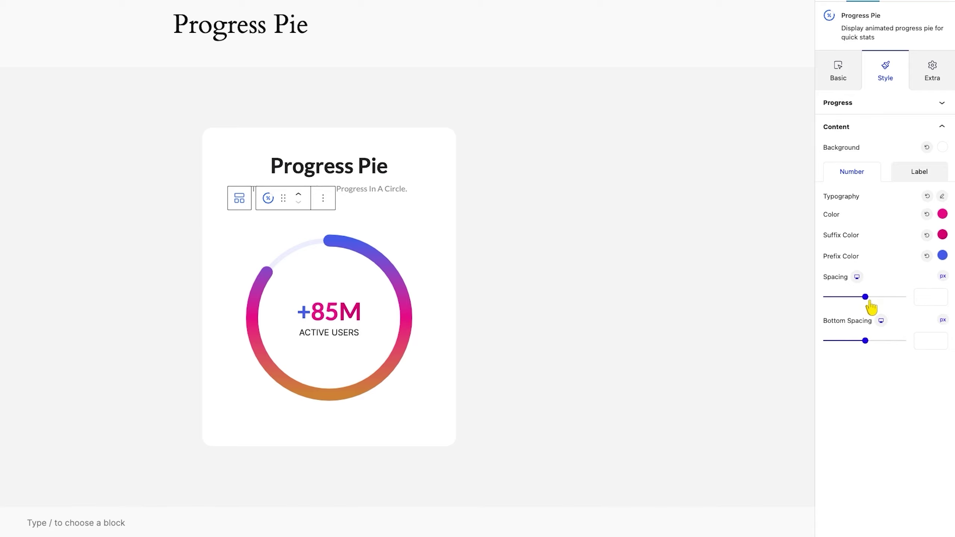
left_click_drag(866, 301, 834, 304)
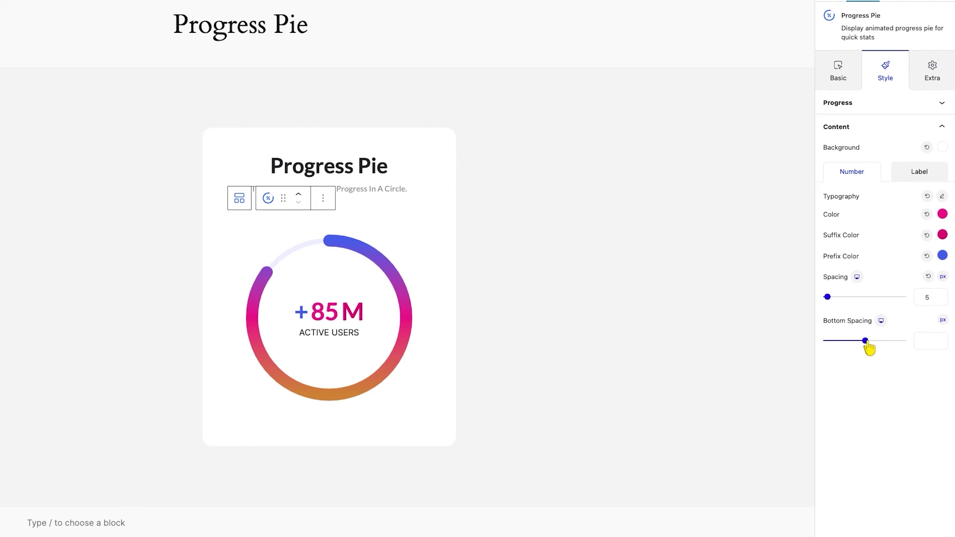
left_click_drag(866, 341, 845, 339)
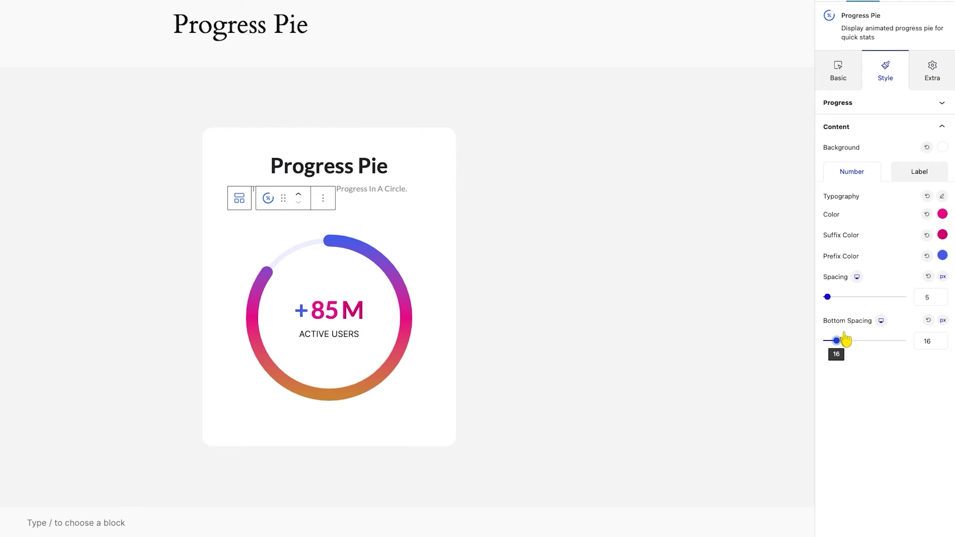
On the Label tab, set the typography to Lato at 18 px
left_click(922, 177)
left_click(941, 196)
left_click(874, 250)
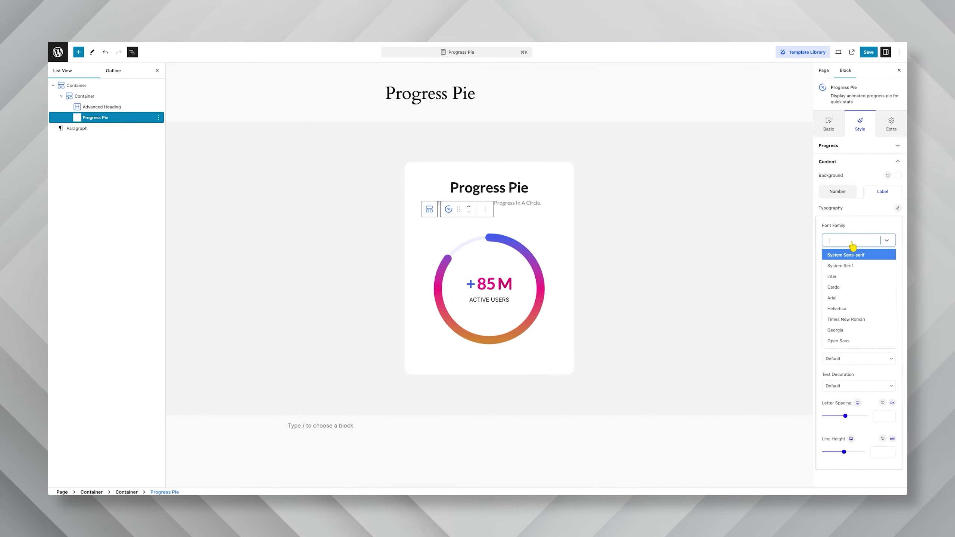
type("lato")
key("Return")
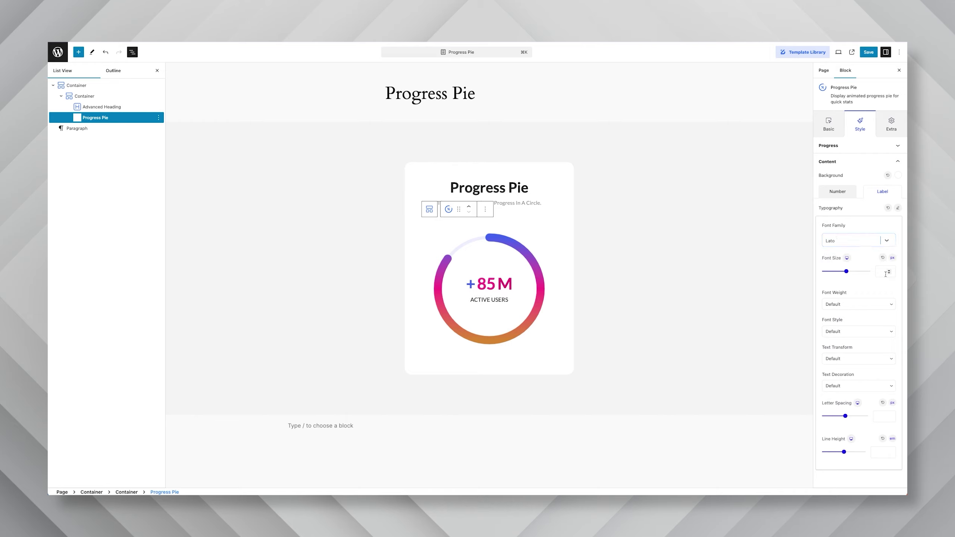
left_click(885, 272)
type("16")
key("Up")
Colour the ACTIVE USERS label dark grey
left_click(875, 213)
left_click(898, 219)
left_click_drag(852, 251, 821, 279)
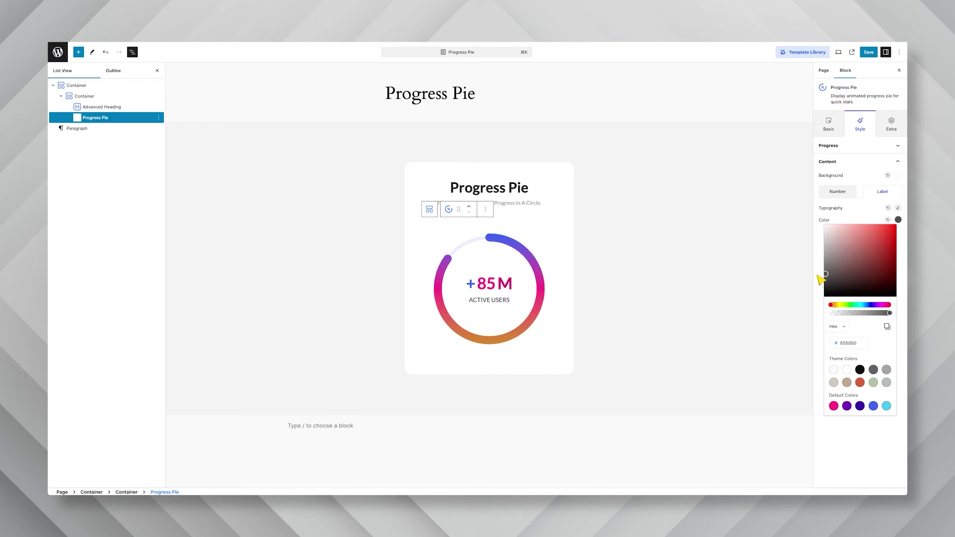
Keep the ACTIVE USERS label at dark grey #353535 and select the outer Container around the pie
left_click(843, 216)
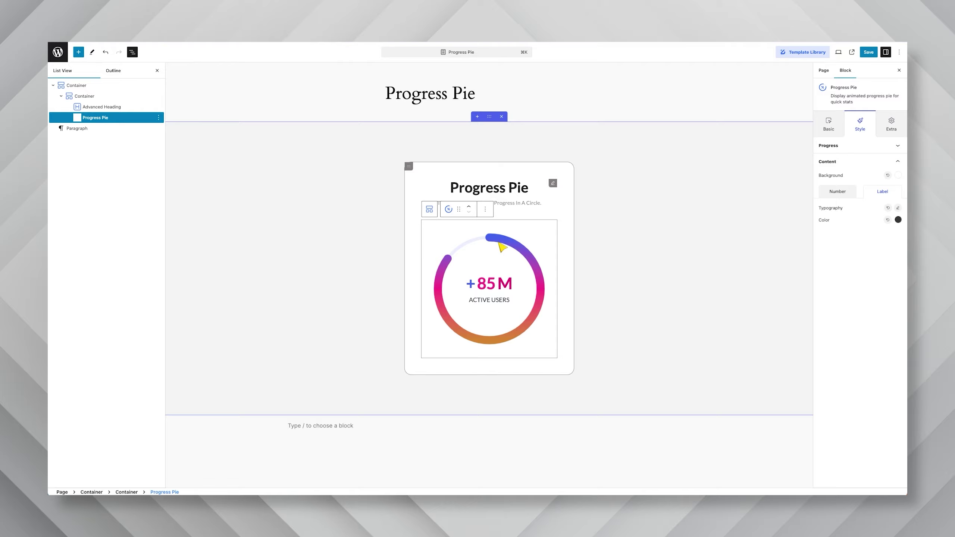
left_click(672, 393)
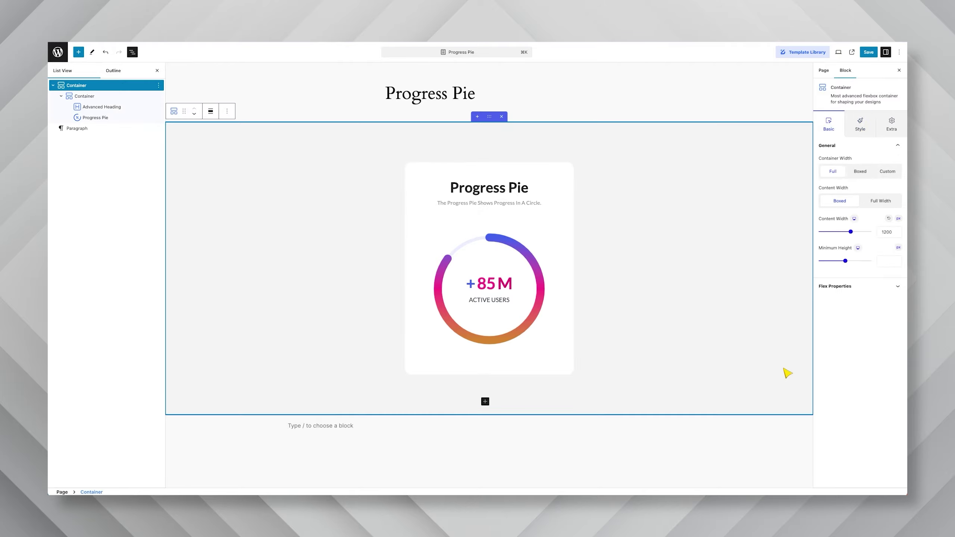